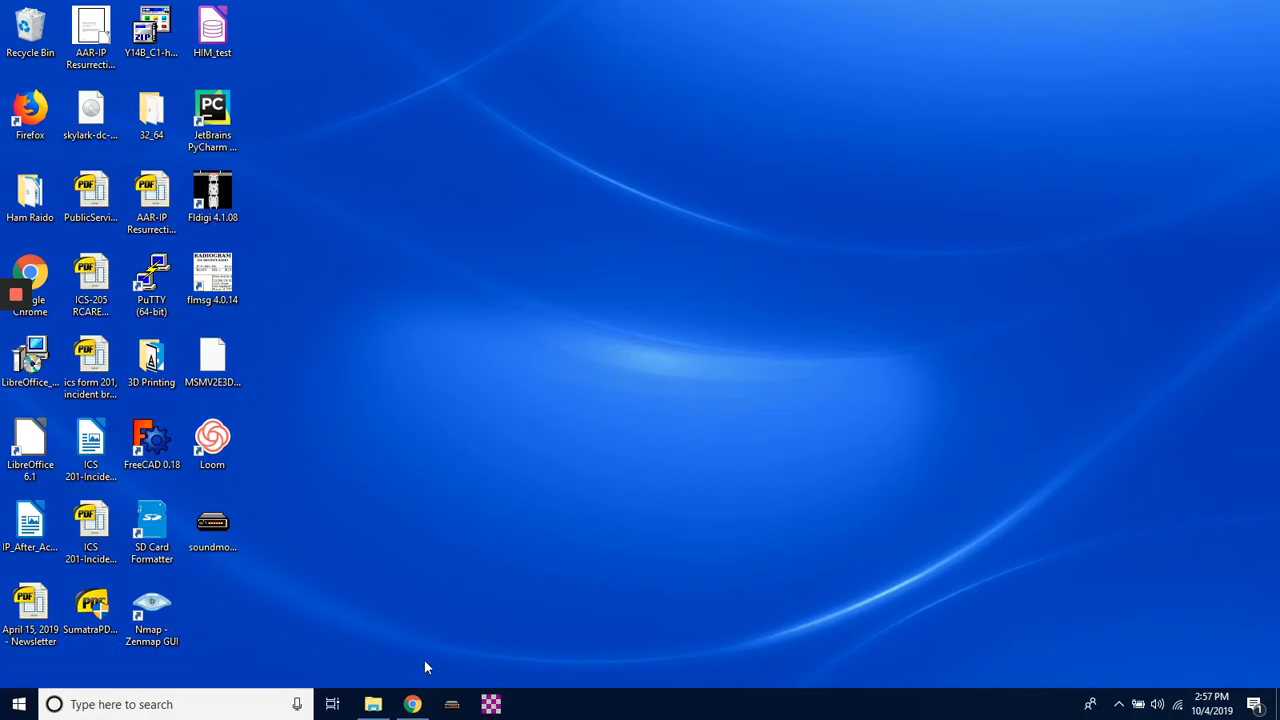
- Switch to Chrome and request fldigi-4.1.08_setup.exe from the fldigi downloads on the W1HKJ site, cancelling the save
click(412, 704)
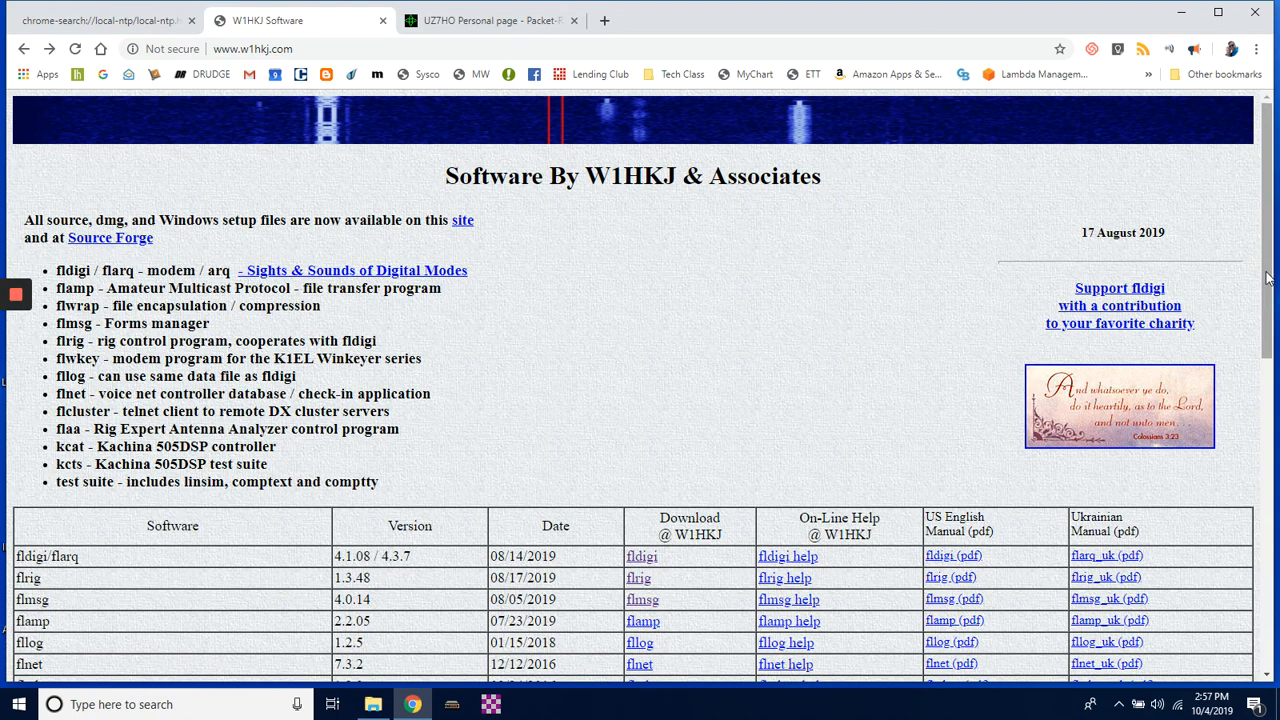
drag(1270, 275, 1270, 368)
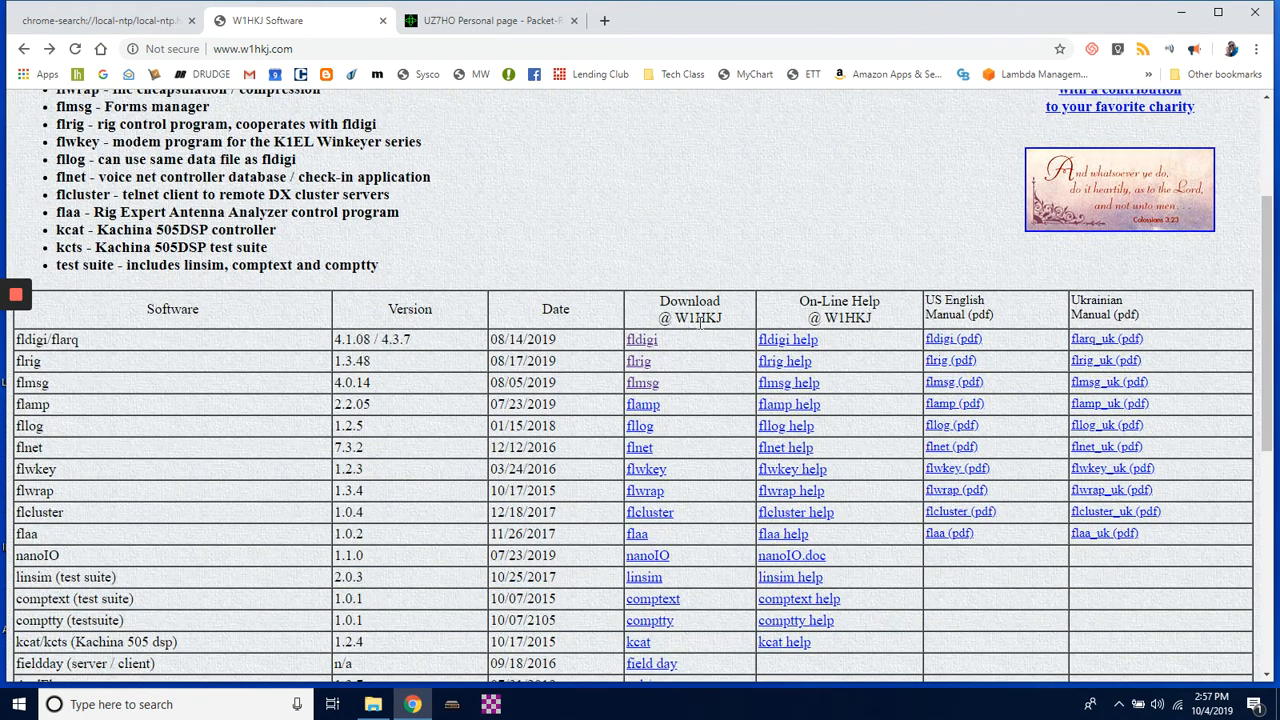
click(645, 347)
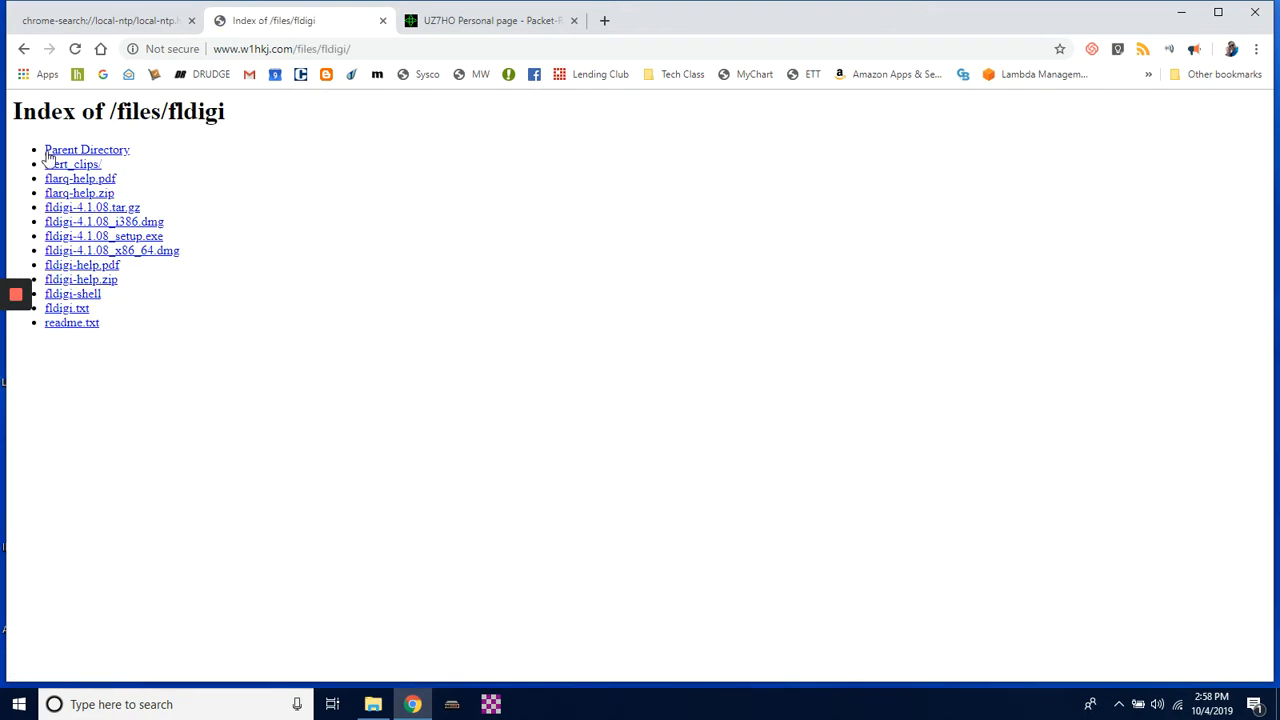
click(104, 240)
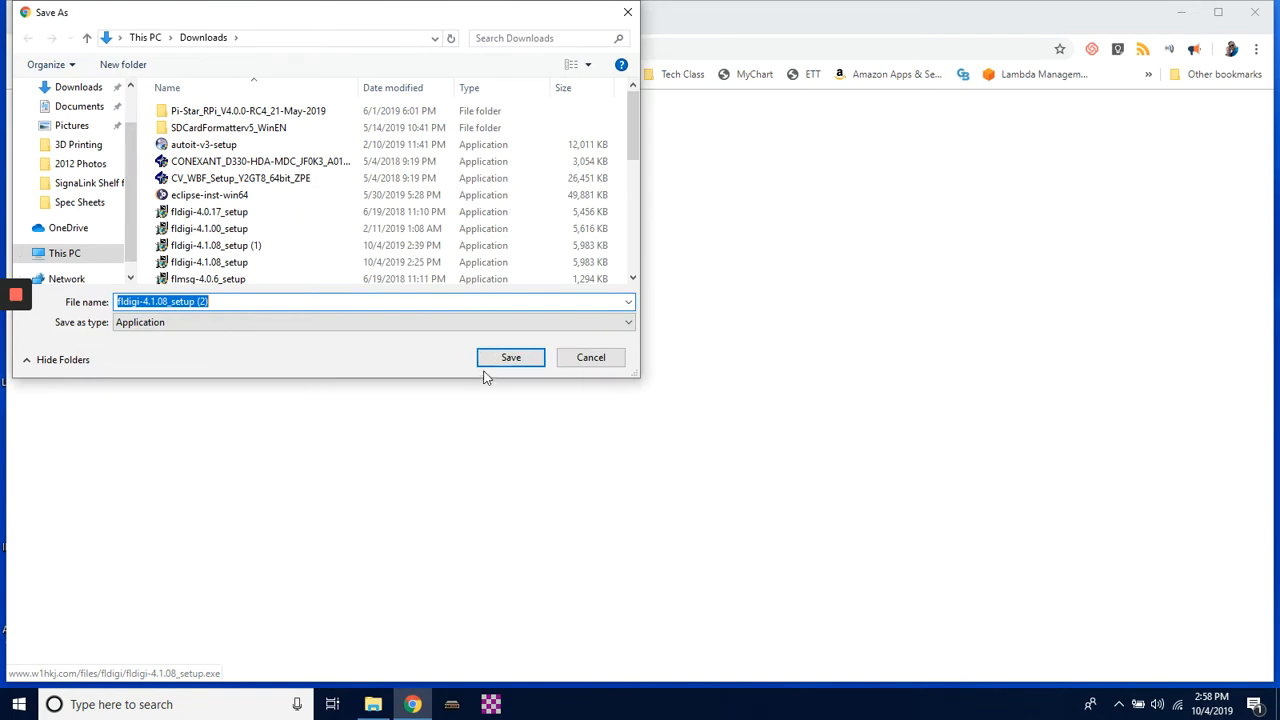
click(602, 368)
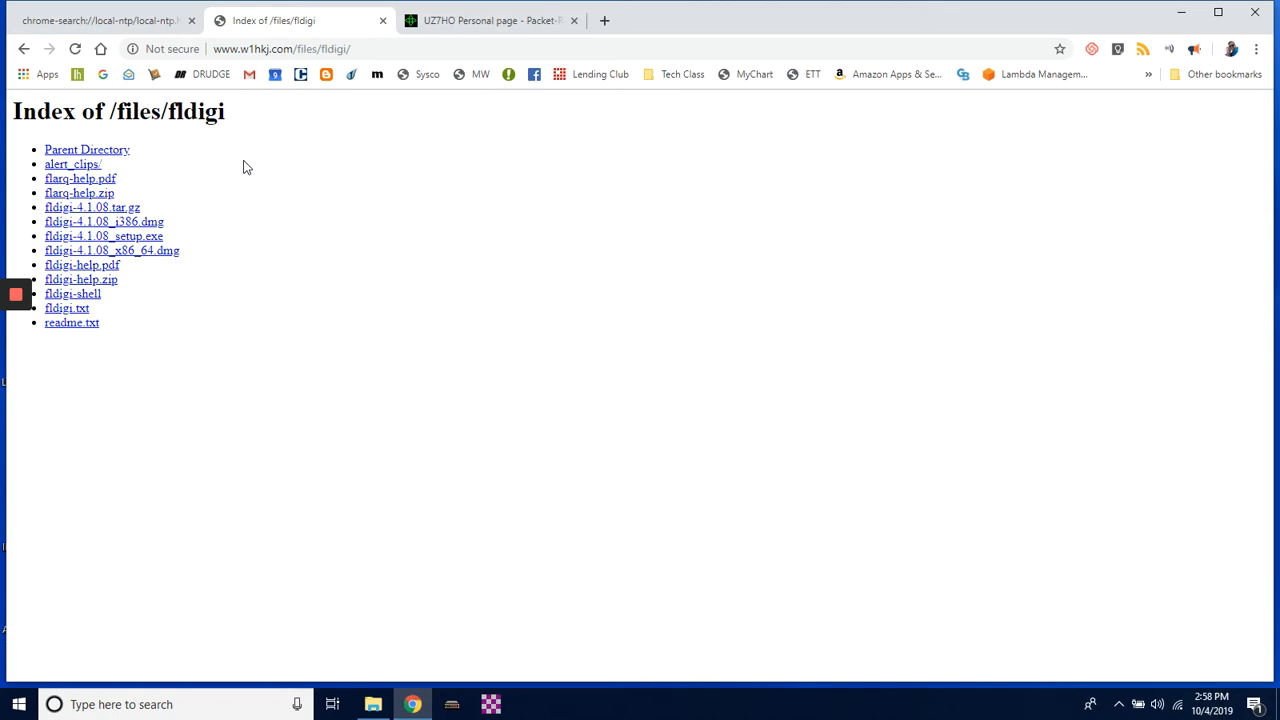
- Request flmsg-4.0.14_setup.exe from the W1HKJ flmsg downloads, cancel the save and return to the software list
click(22, 50)
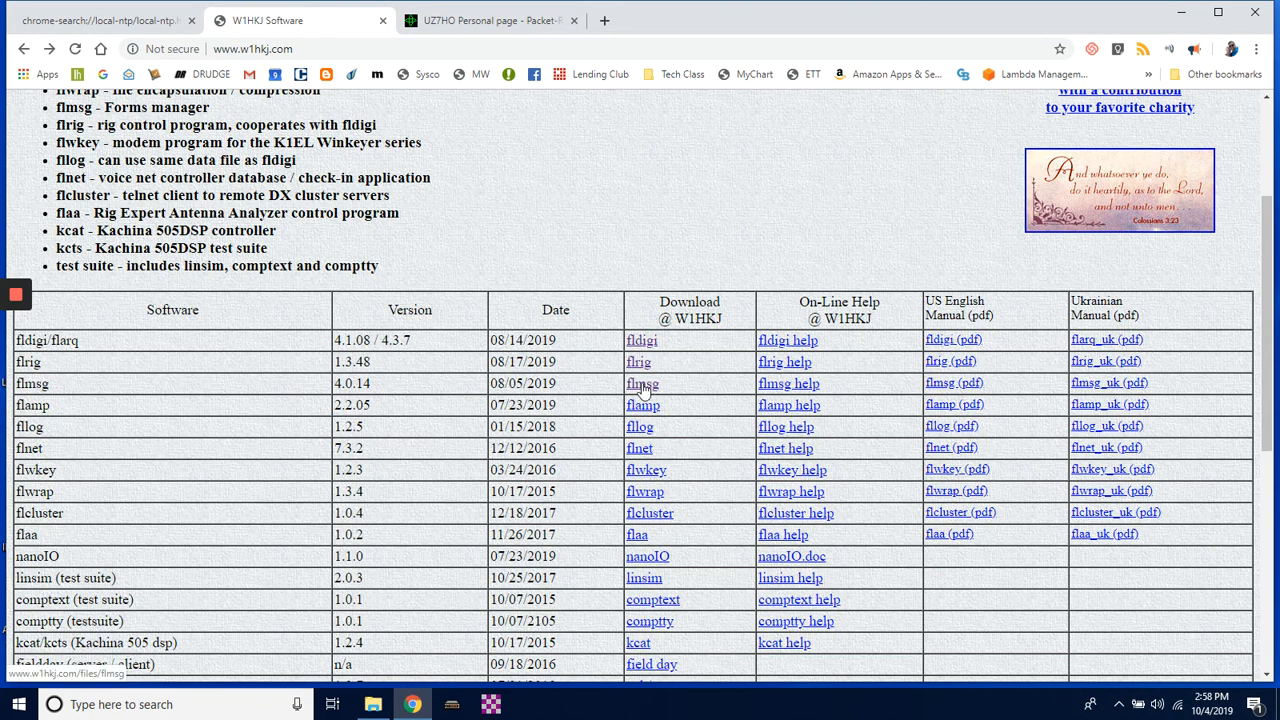
click(643, 388)
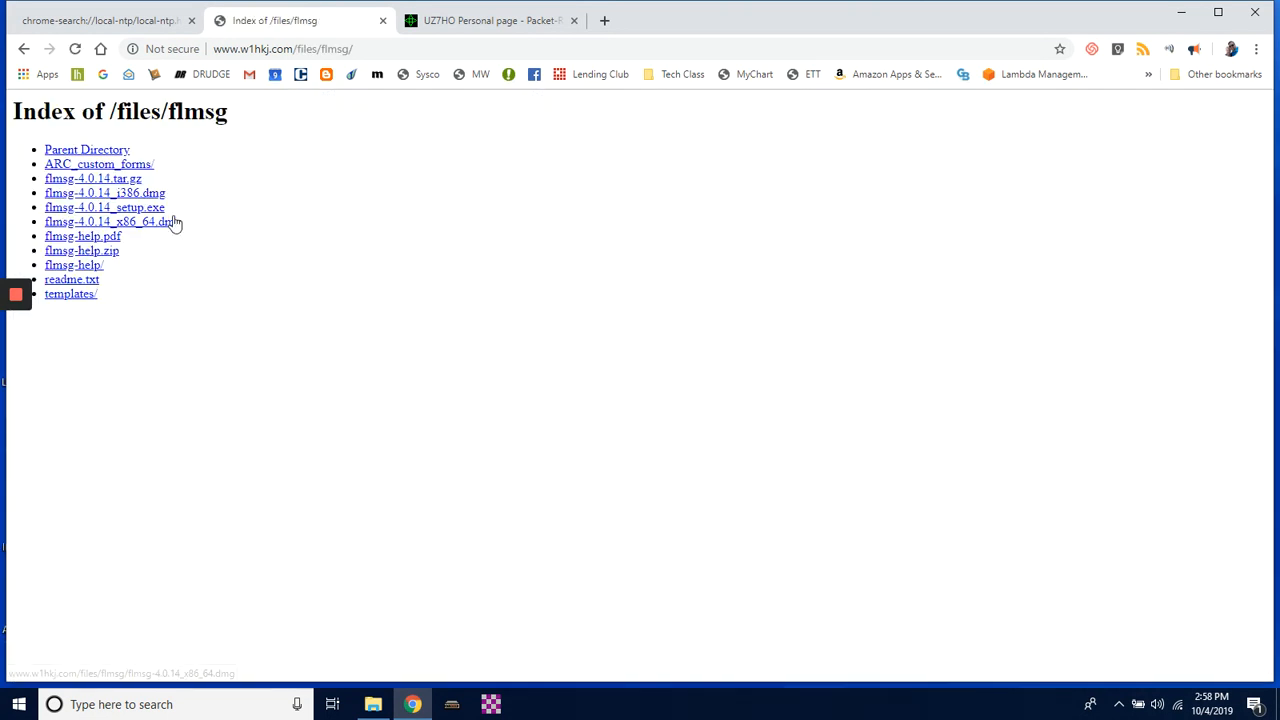
click(98, 210)
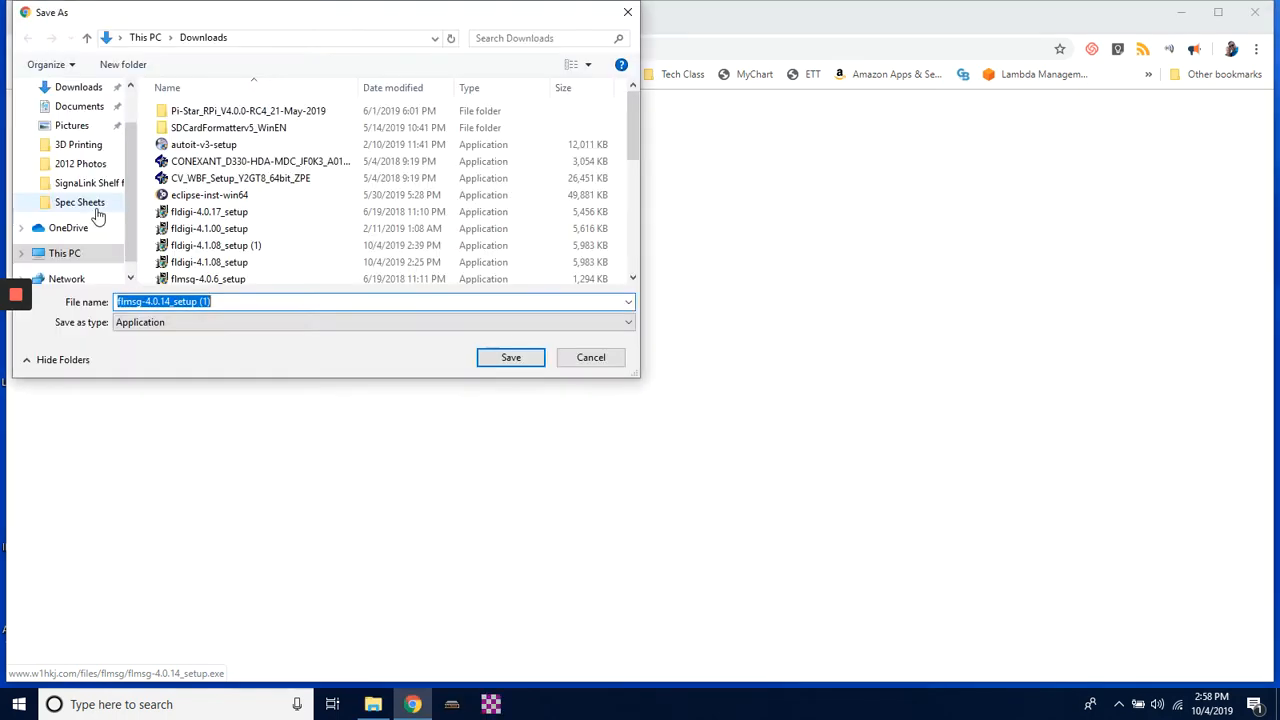
click(598, 360)
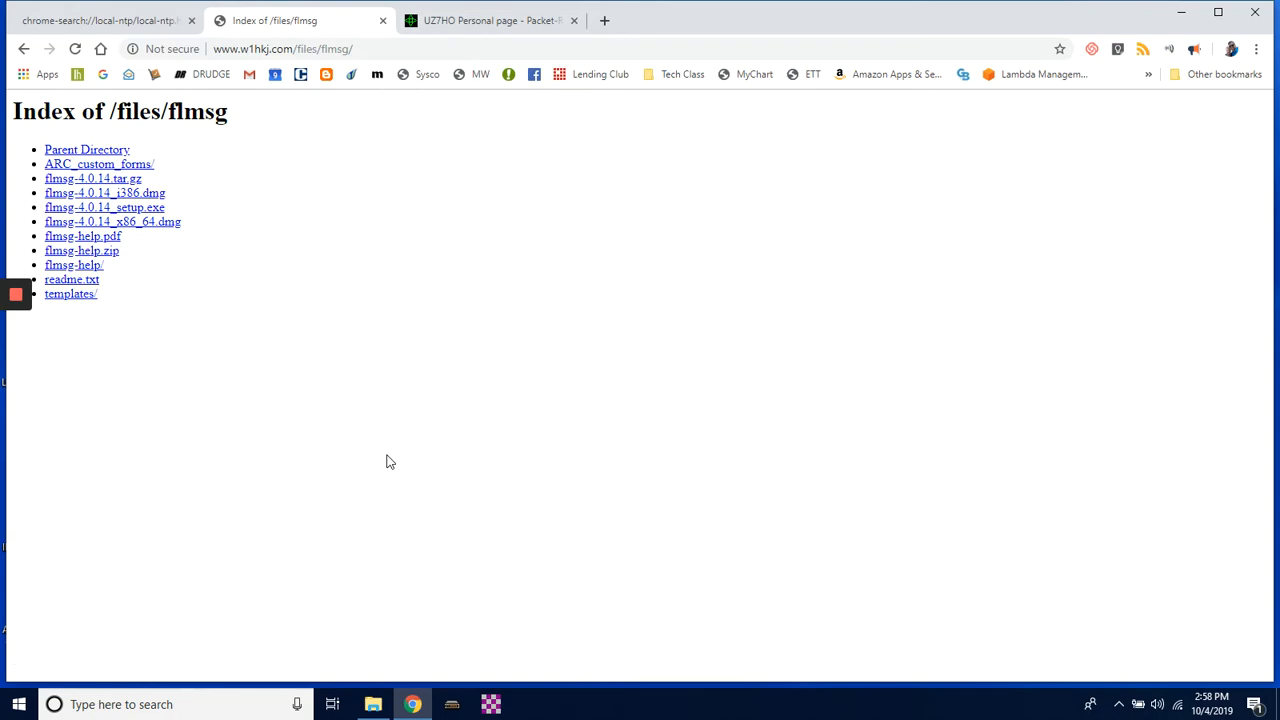
click(20, 49)
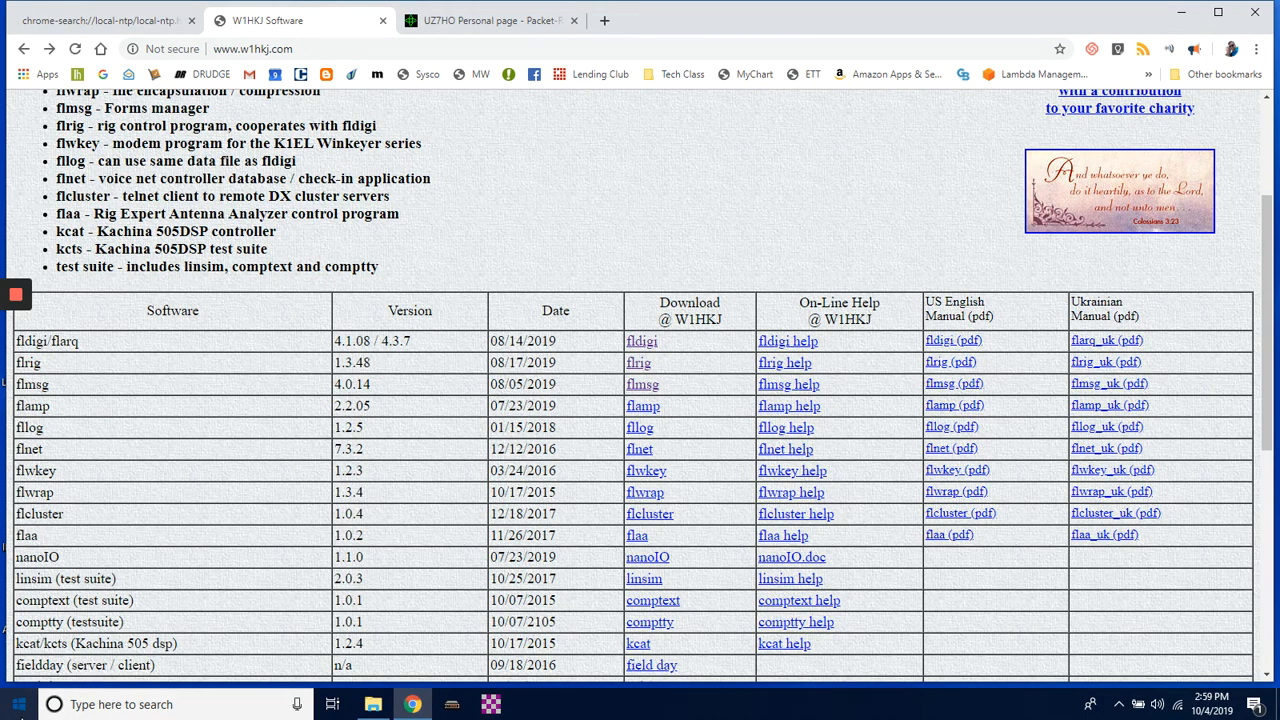
click(18, 704)
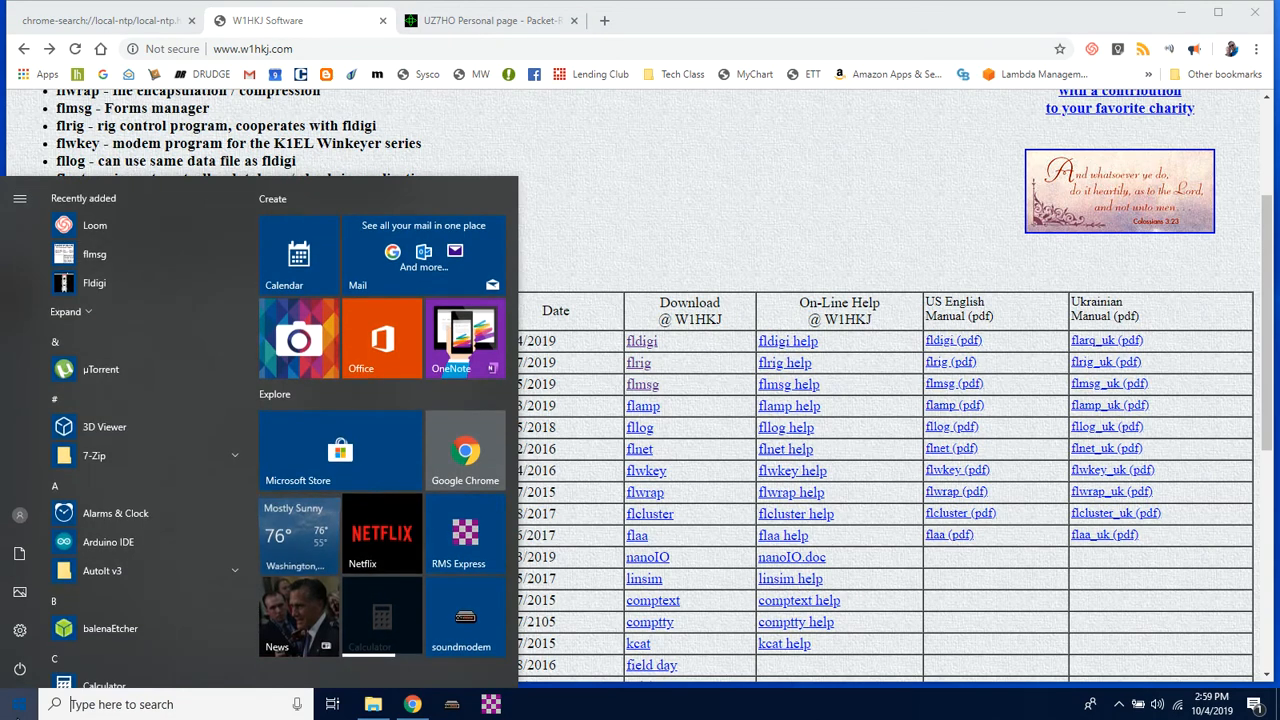
text(pro)
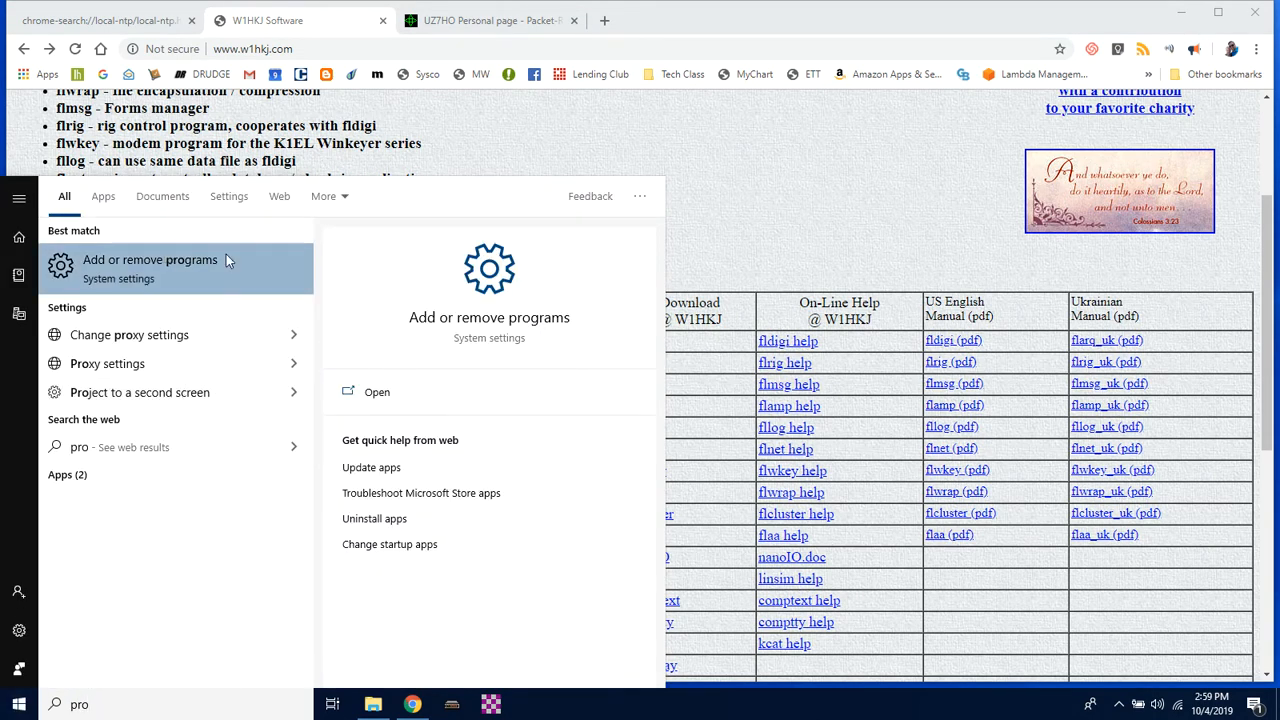
click(786, 241)
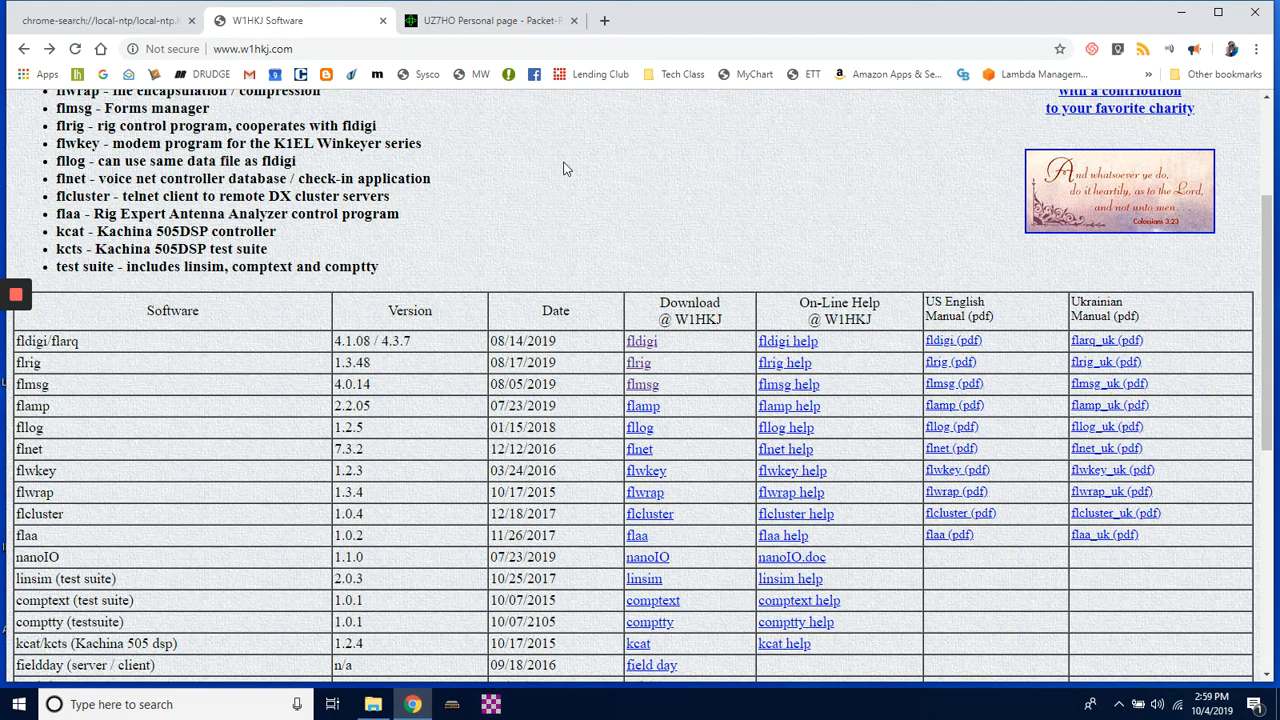
- Download soundmodem100.zip from the UZ7HO packet-radio page, saving it as soundmodem100 (2) in Downloads
click(478, 22)
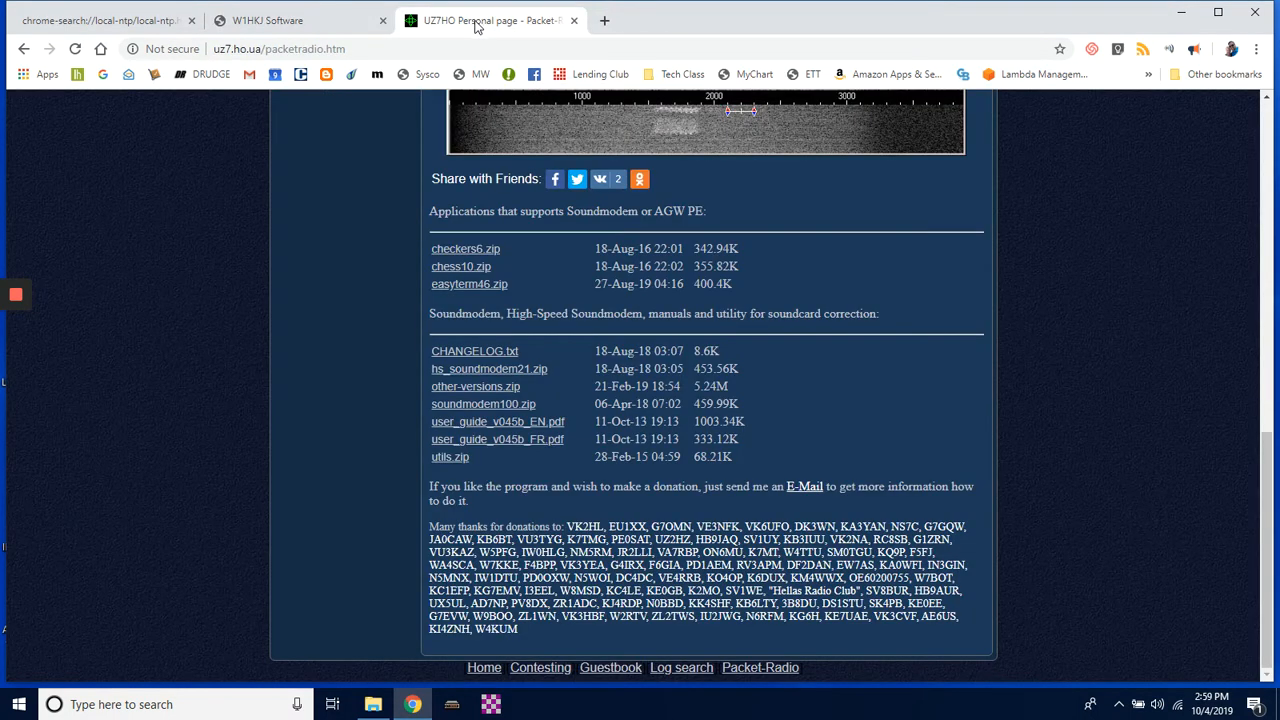
right_click(386, 100)
click(265, 222)
scroll(211, 255, up, 1)
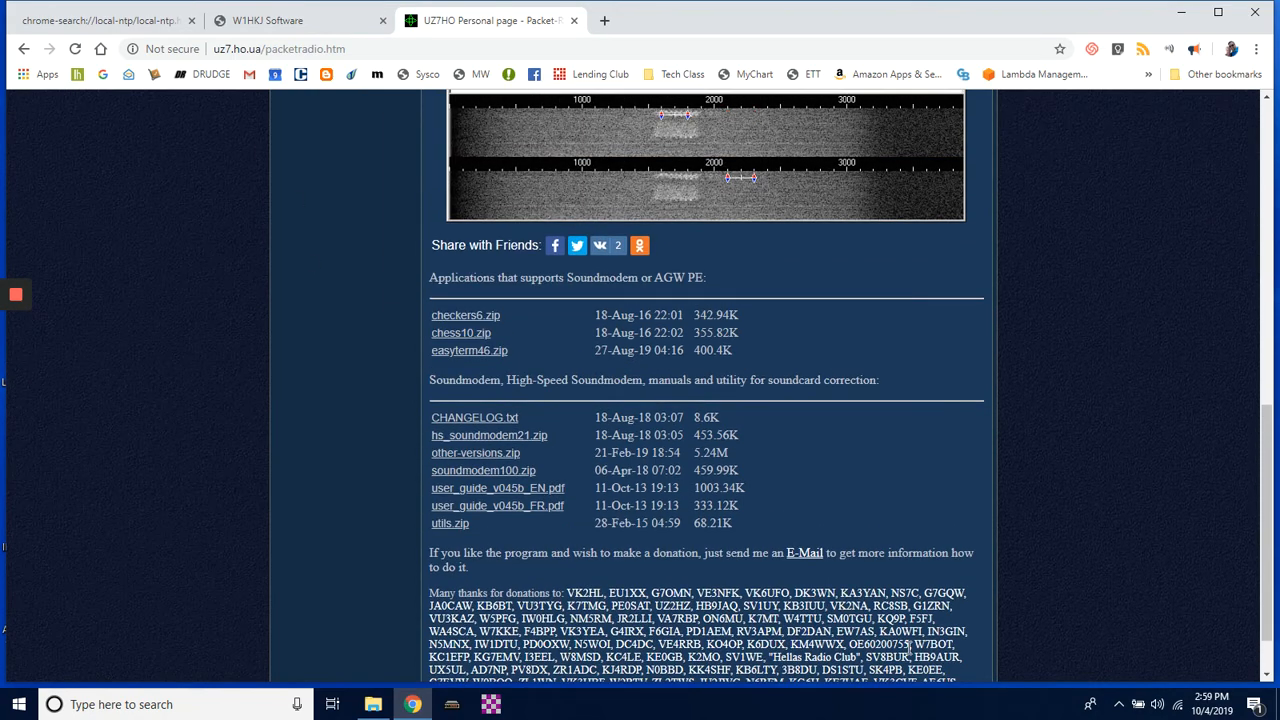
drag(1268, 577, 1271, 260)
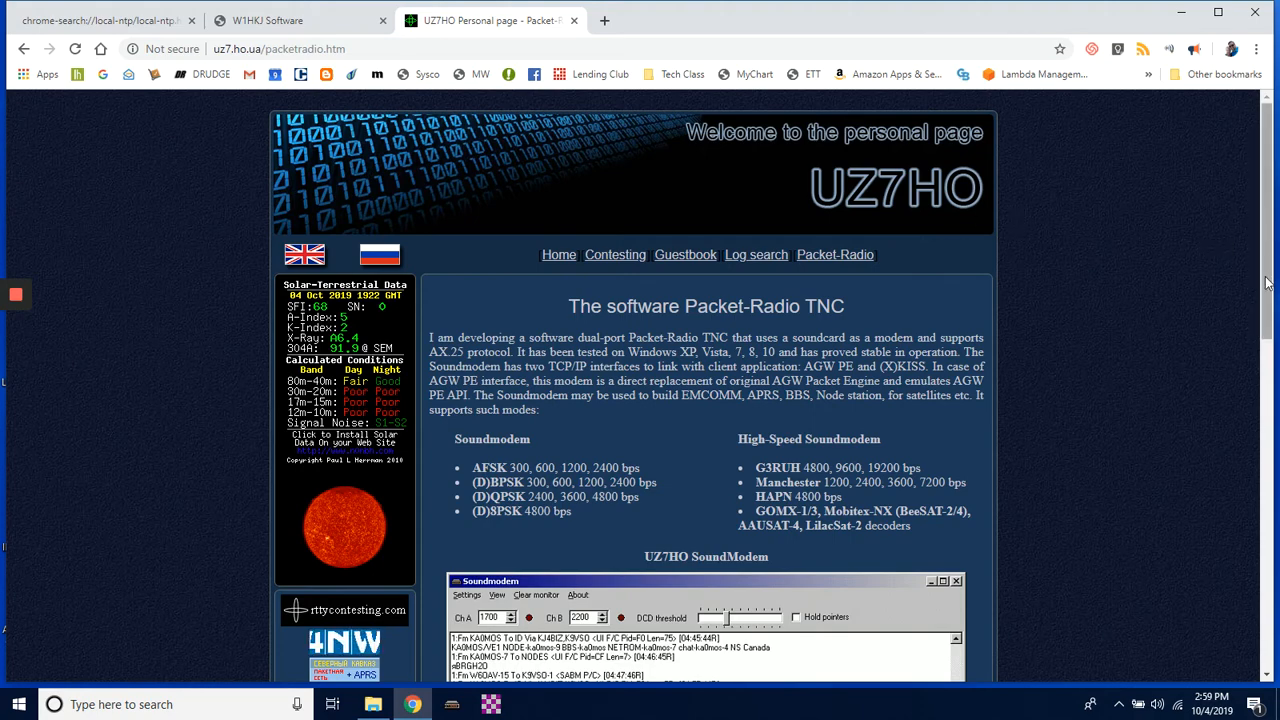
drag(1266, 283, 1266, 584)
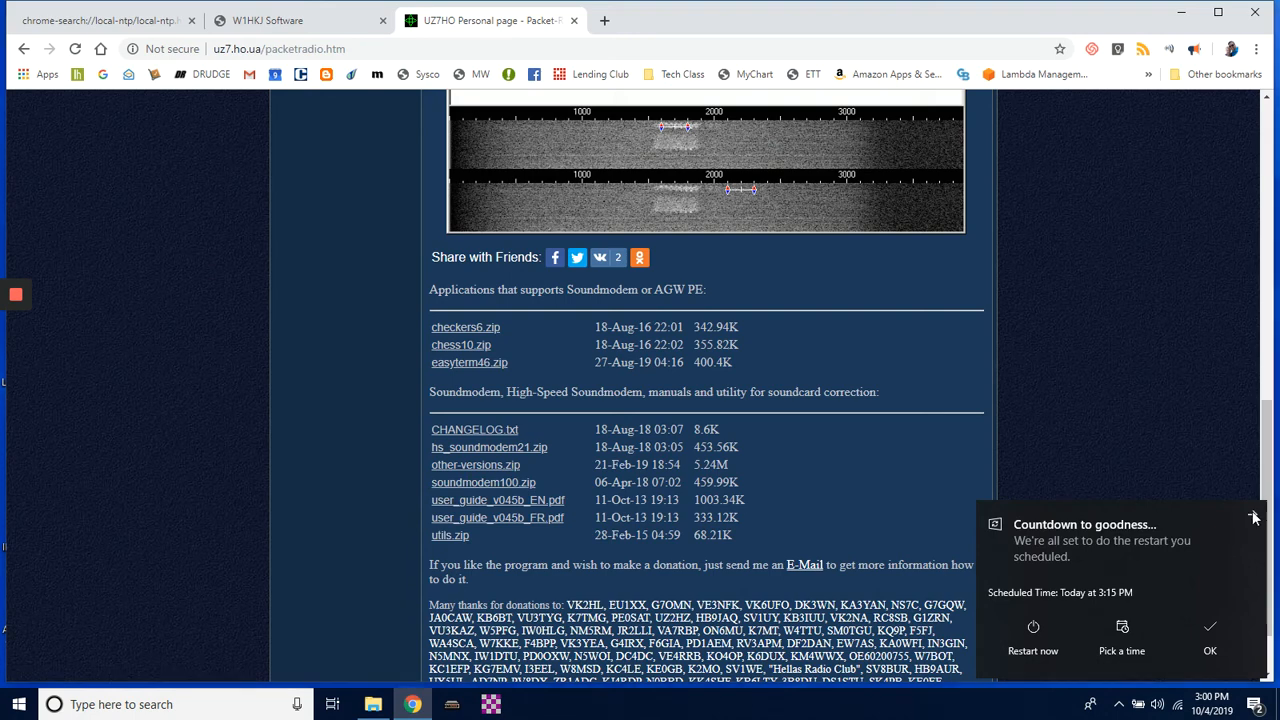
click(1254, 517)
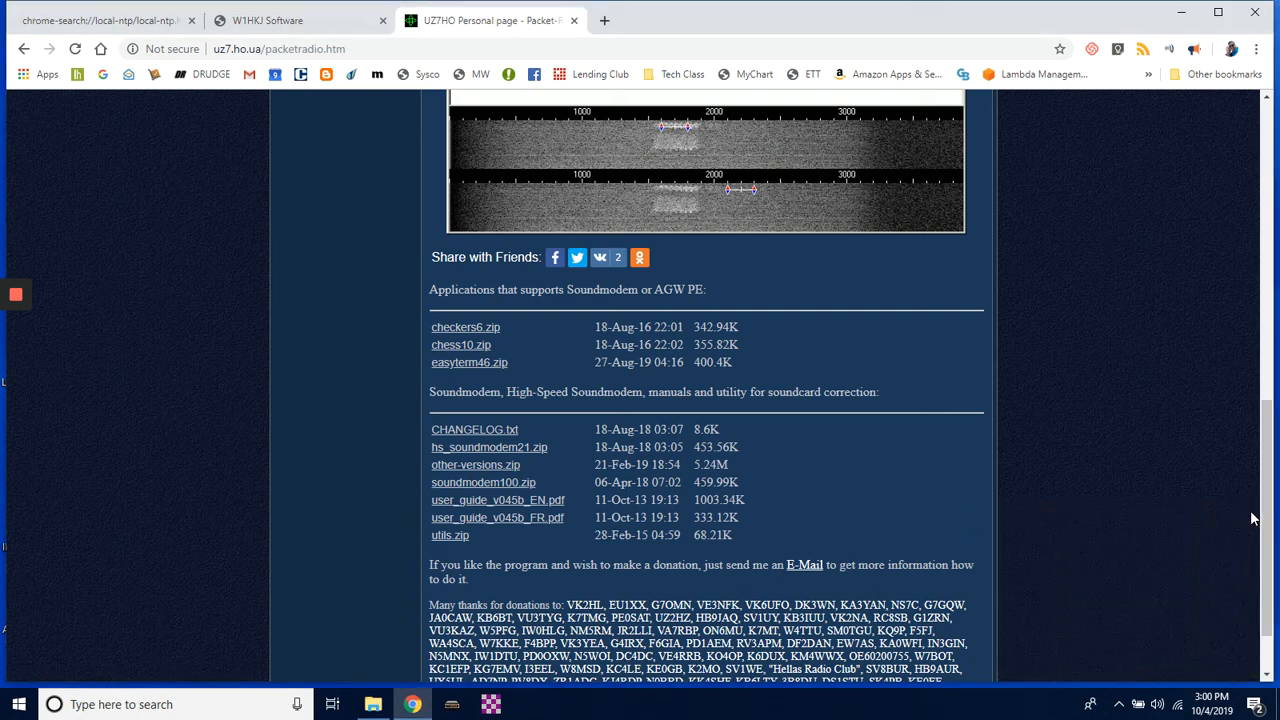
click(479, 484)
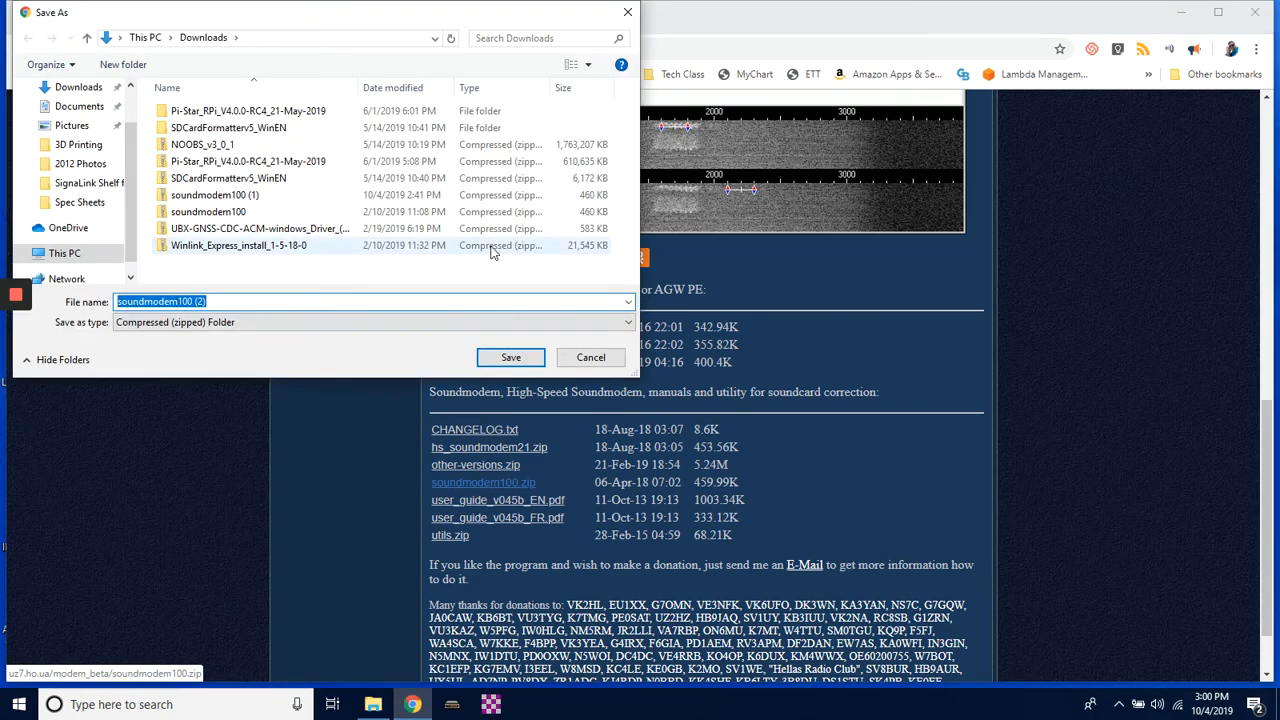
click(528, 366)
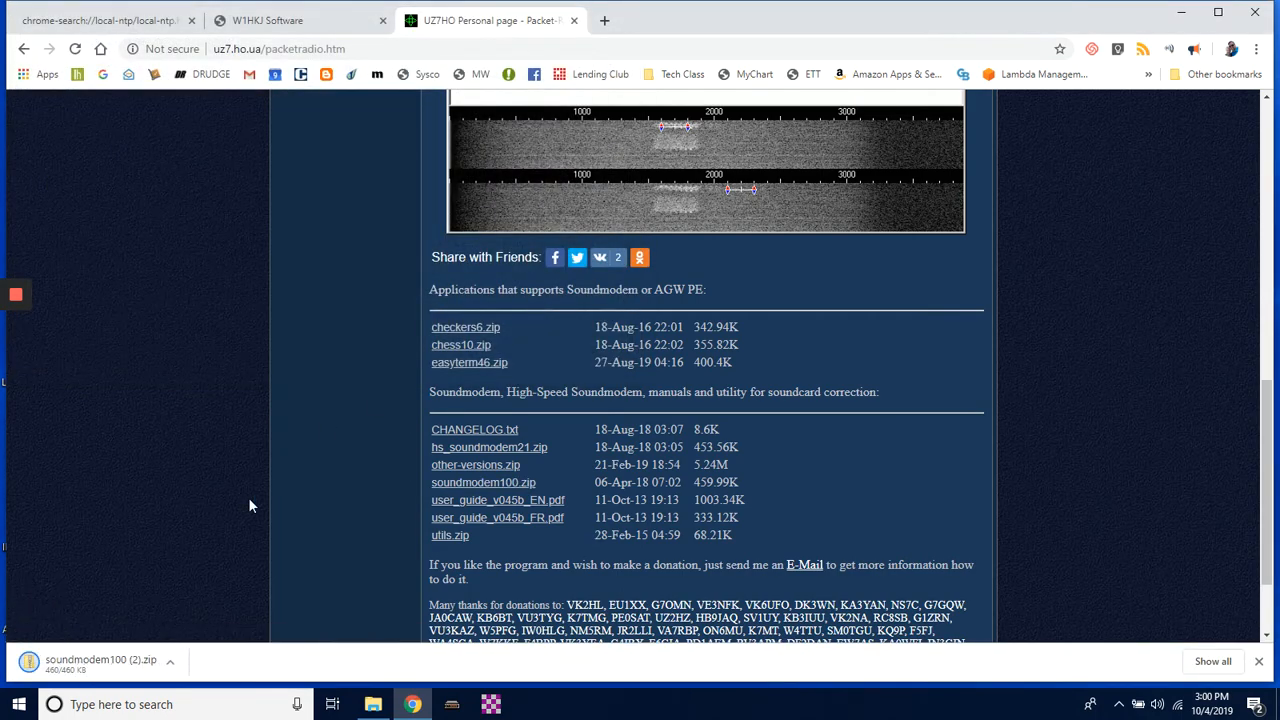
- Open the downloaded soundmodem100 (2).zip archive and copy the soundmodem application inside it
click(172, 664)
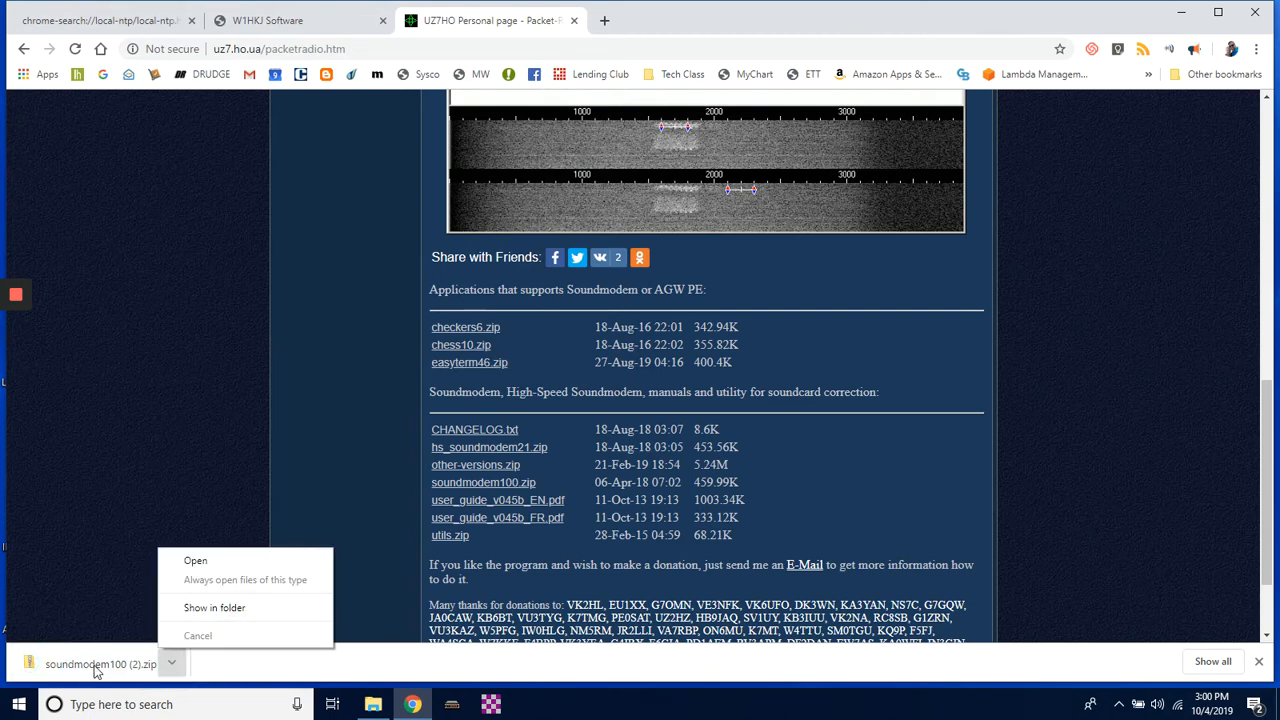
click(227, 562)
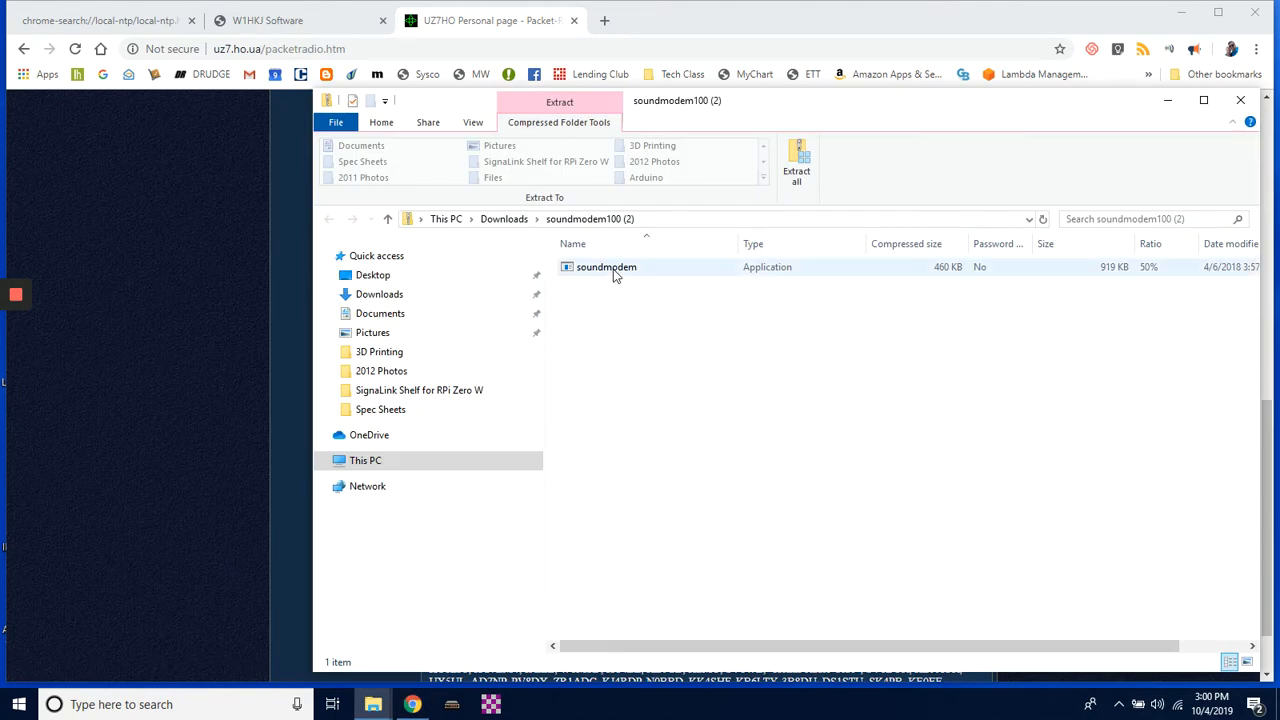
click(613, 269)
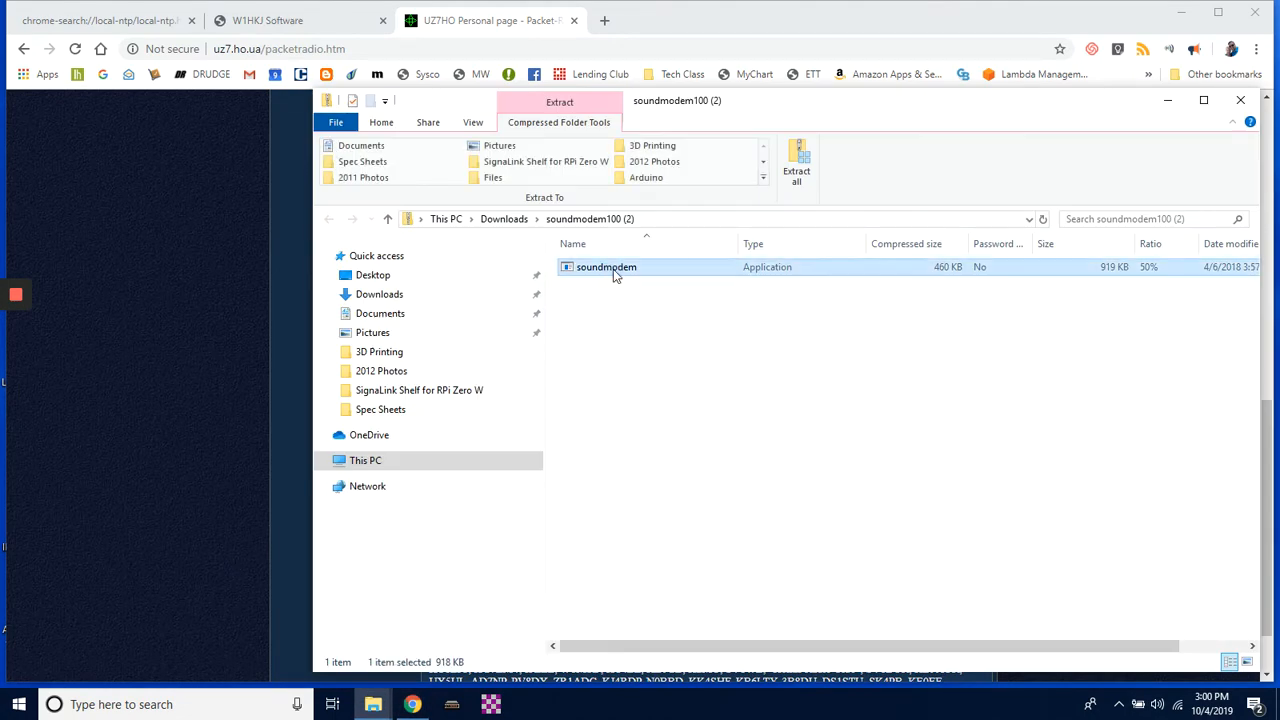
right_click(613, 271)
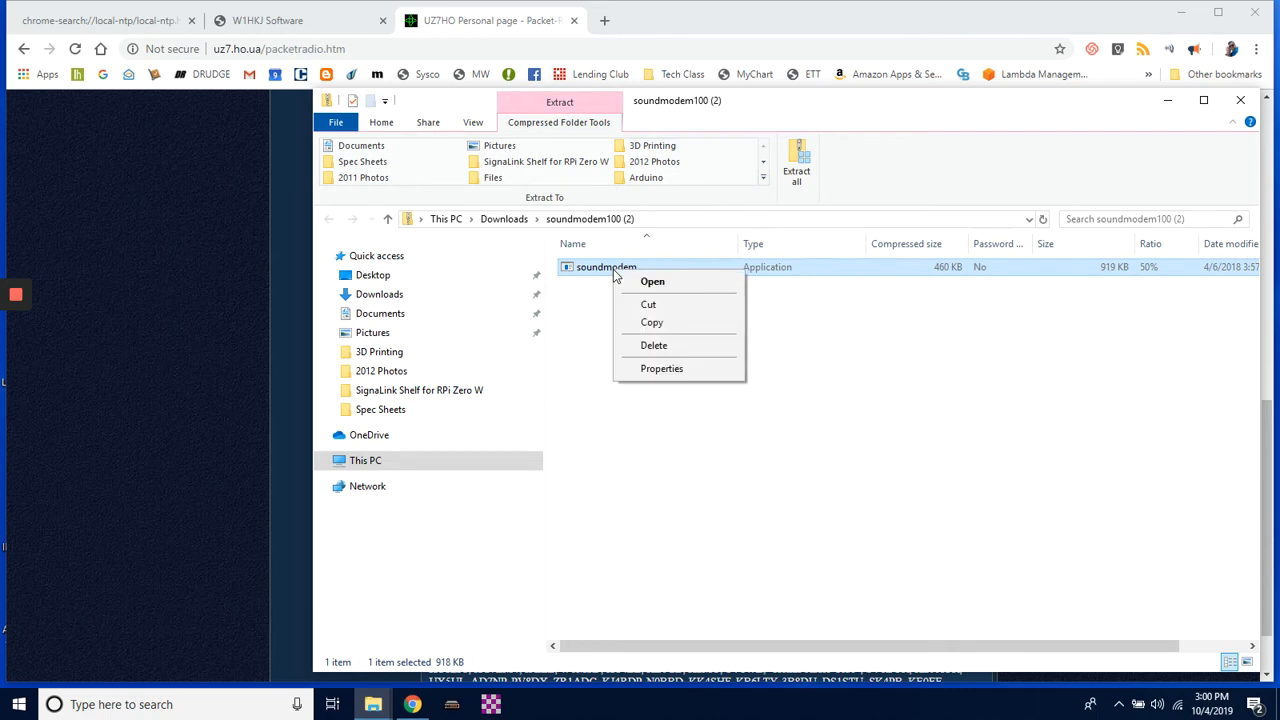
click(656, 324)
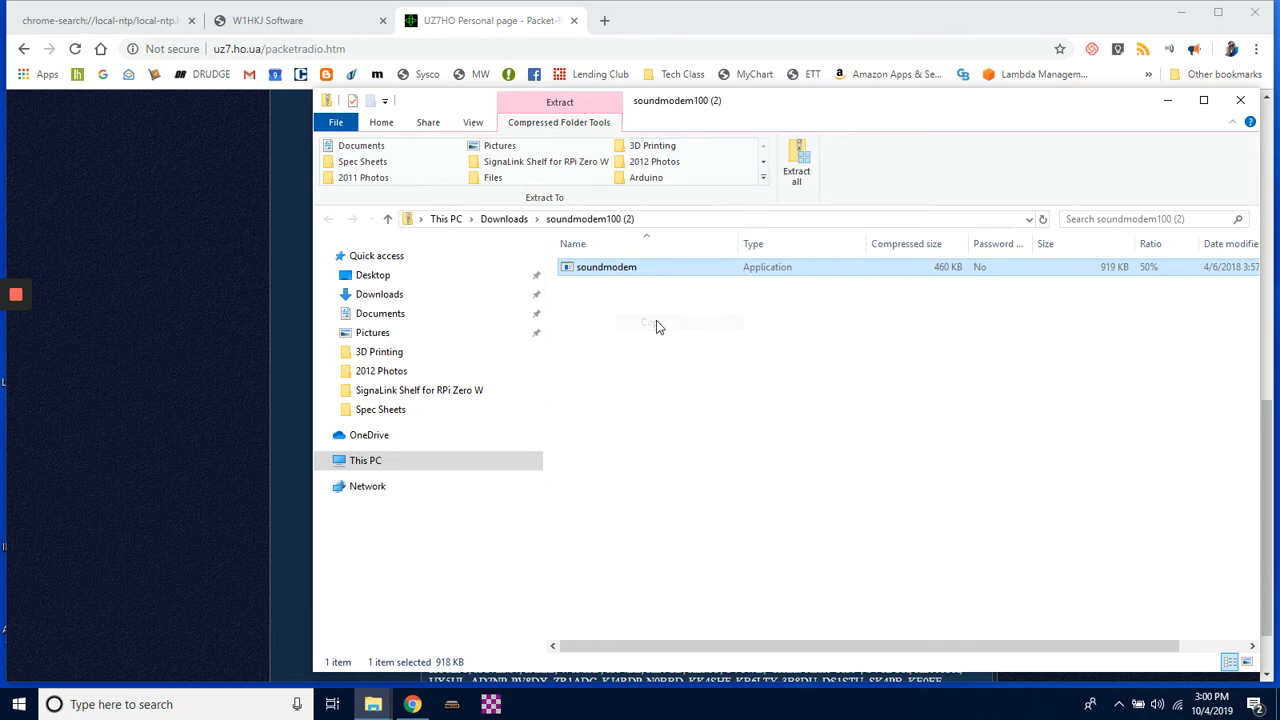
- Paste soundmodem onto the desktop, replacing the existing file, and close the archive window
click(1182, 12)
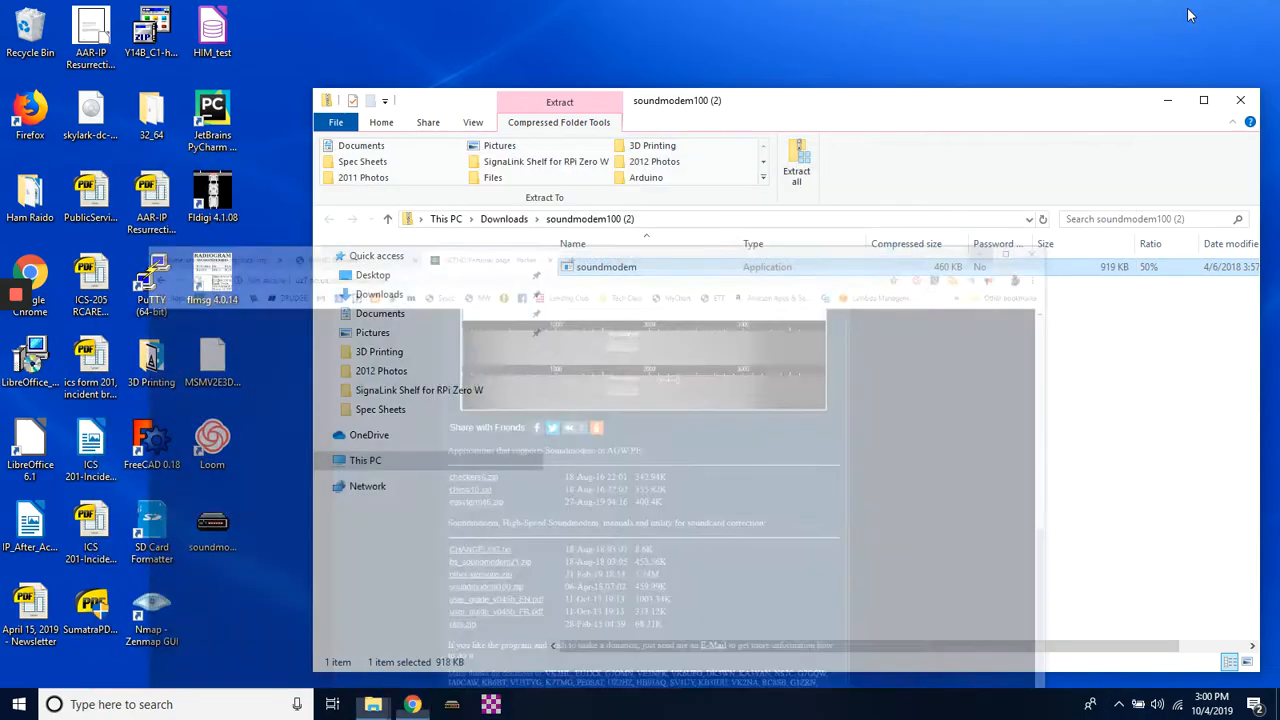
right_click(1064, 32)
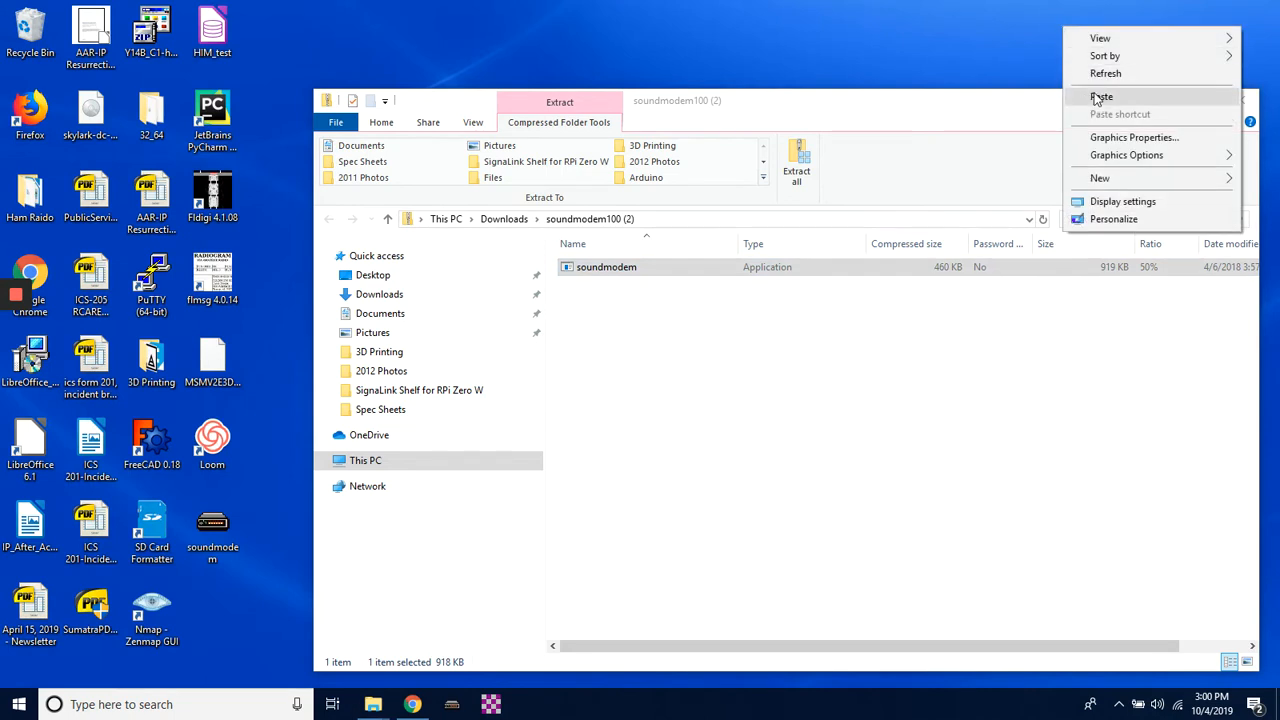
click(1100, 95)
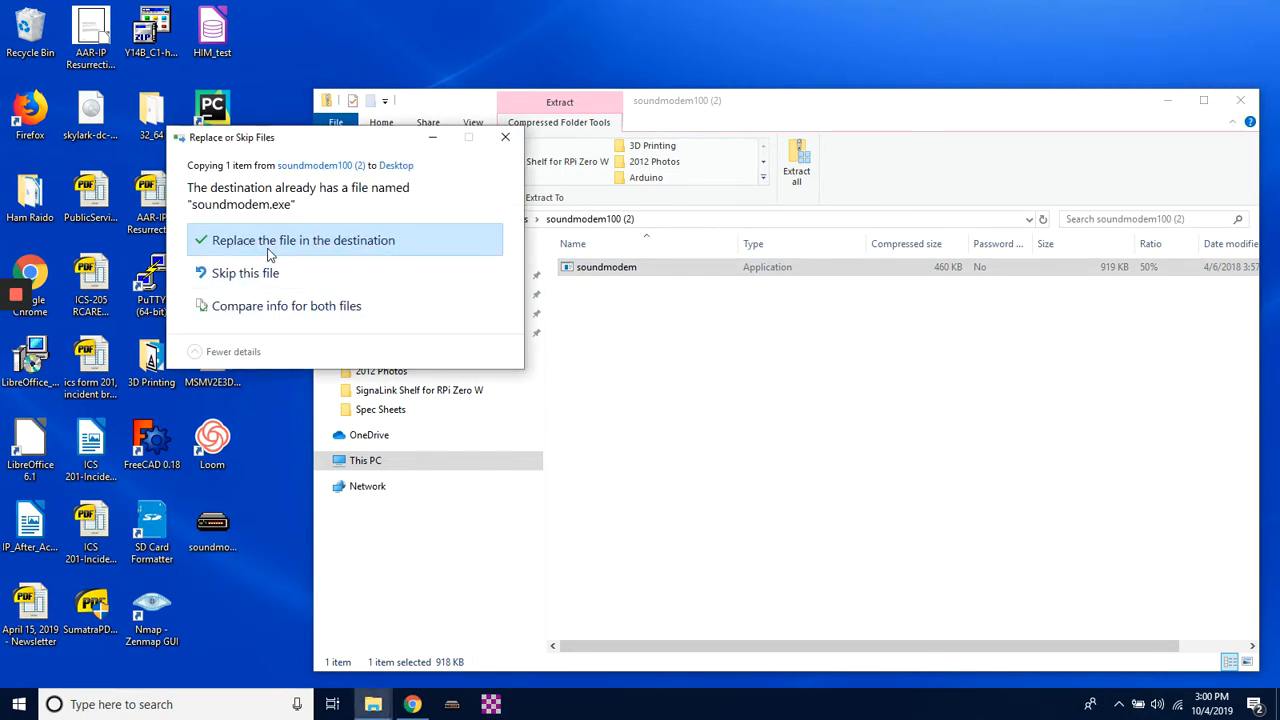
click(268, 248)
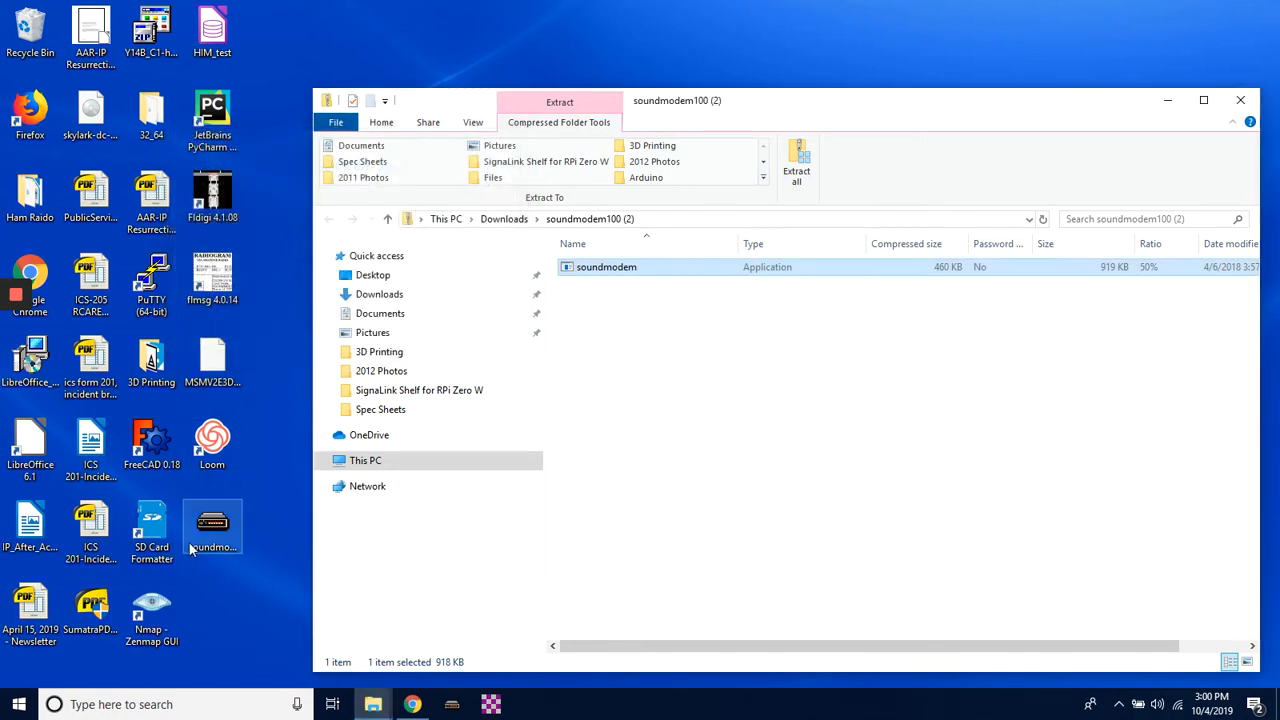
click(220, 540)
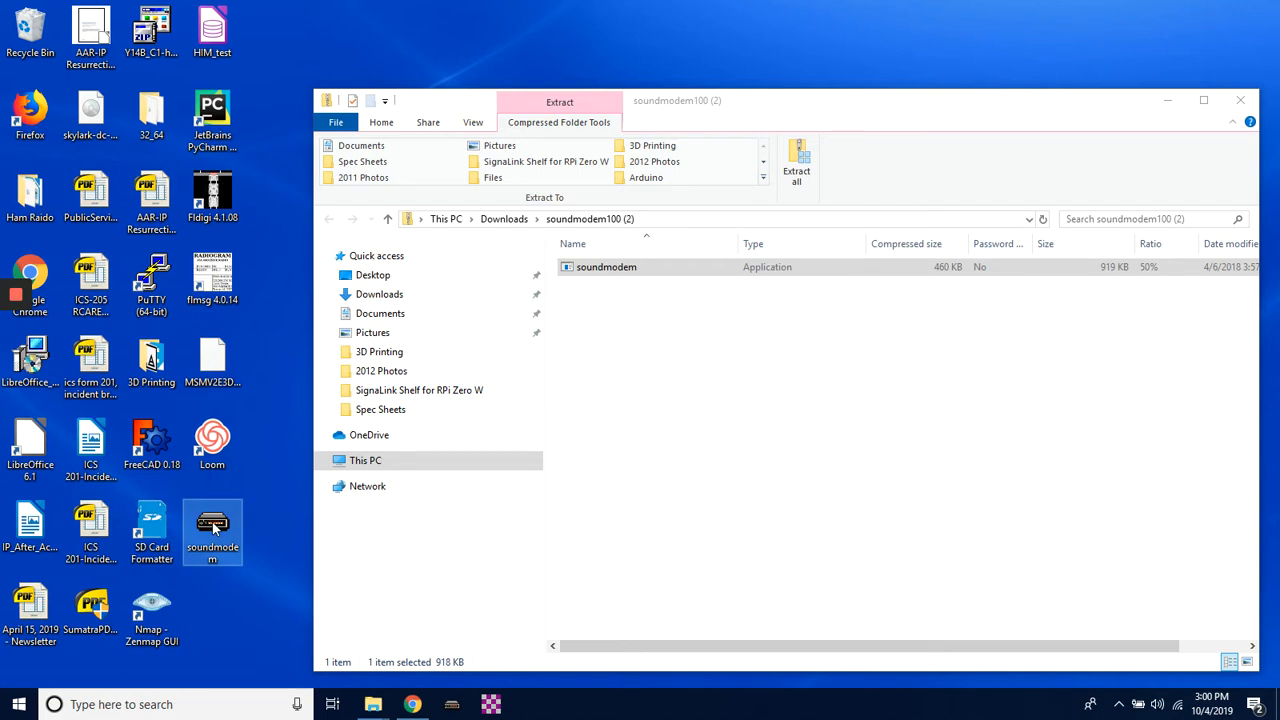
click(296, 489)
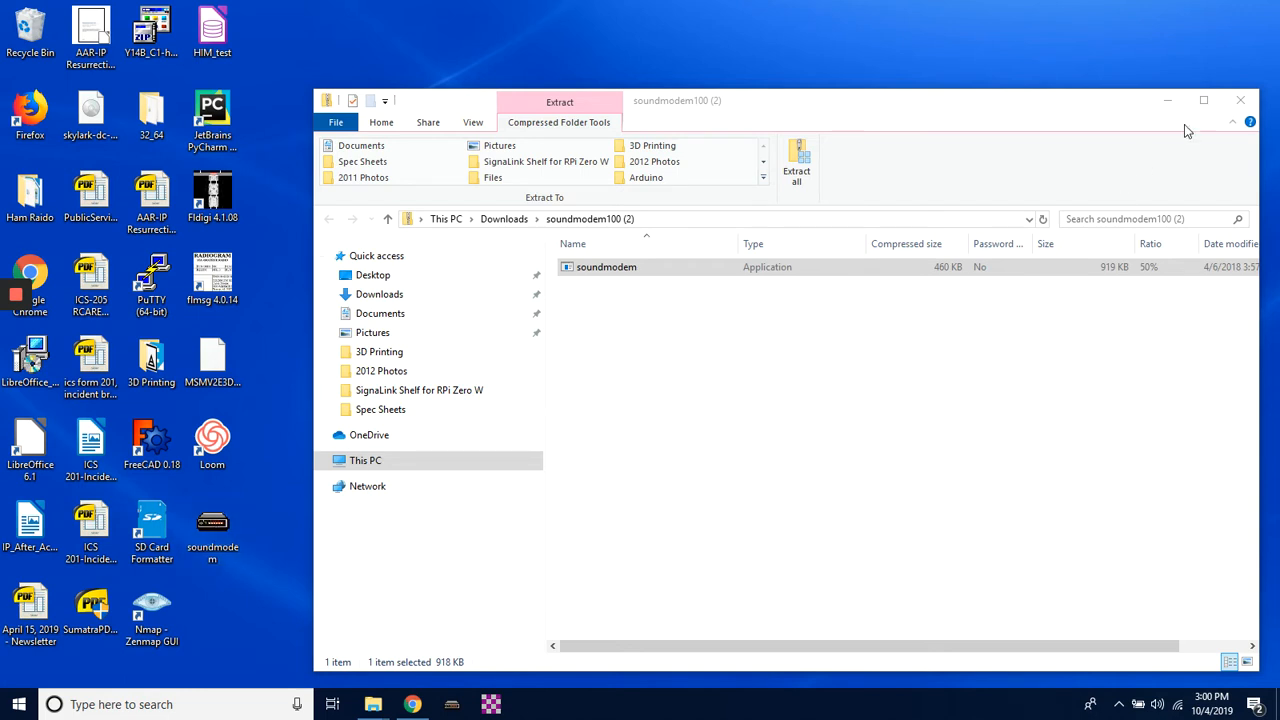
click(1243, 105)
- Open winlink.org in a new Chrome tab and go to the User Programs directory of its downloads
click(412, 704)
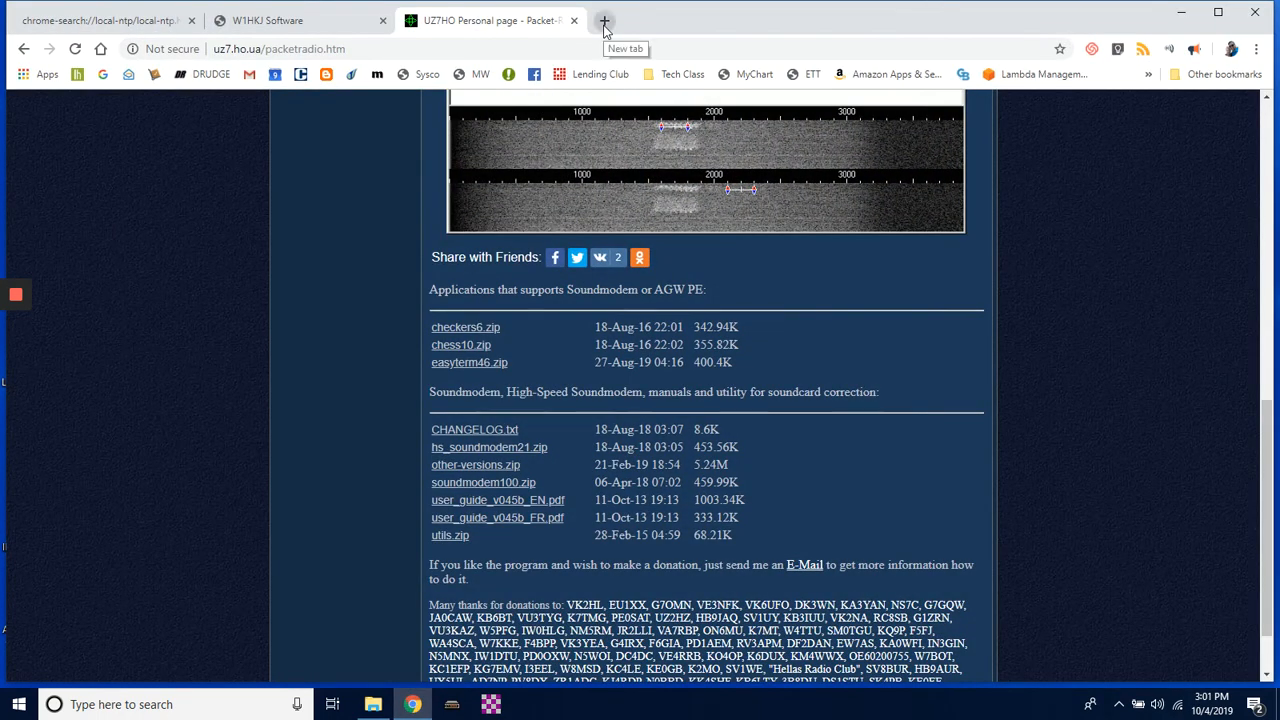
click(604, 20)
text(winl)
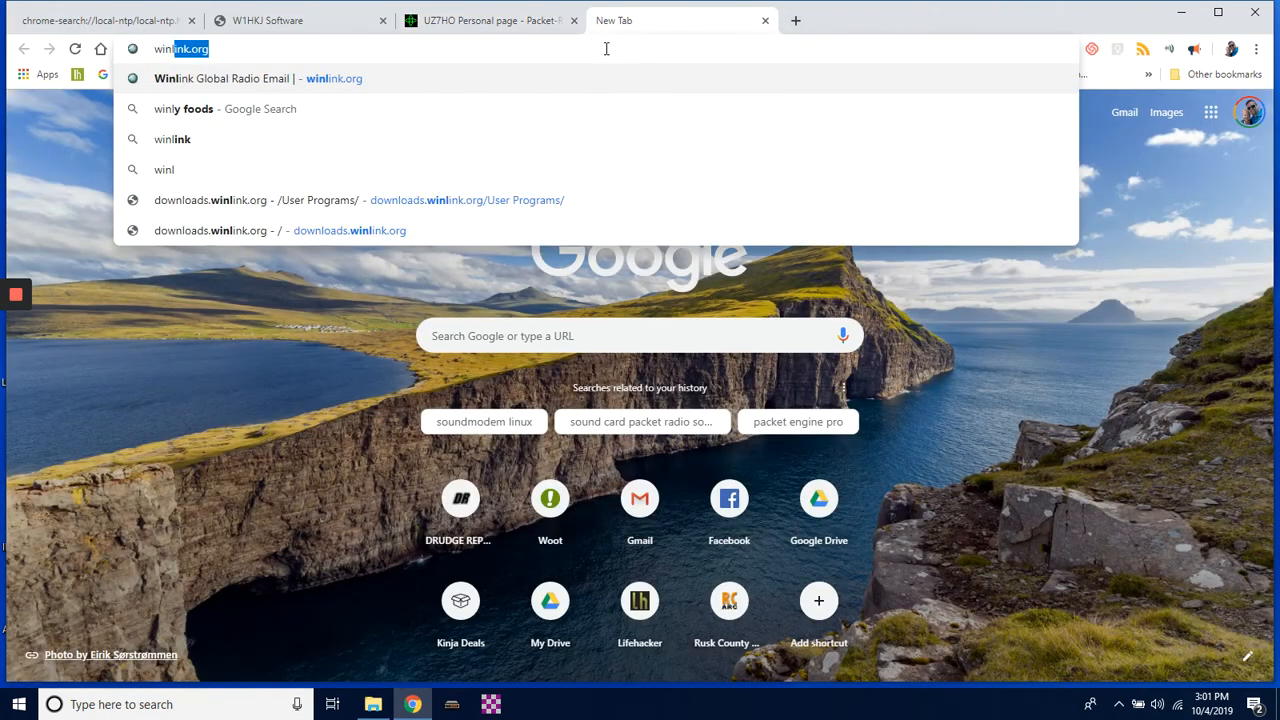
key(Return)
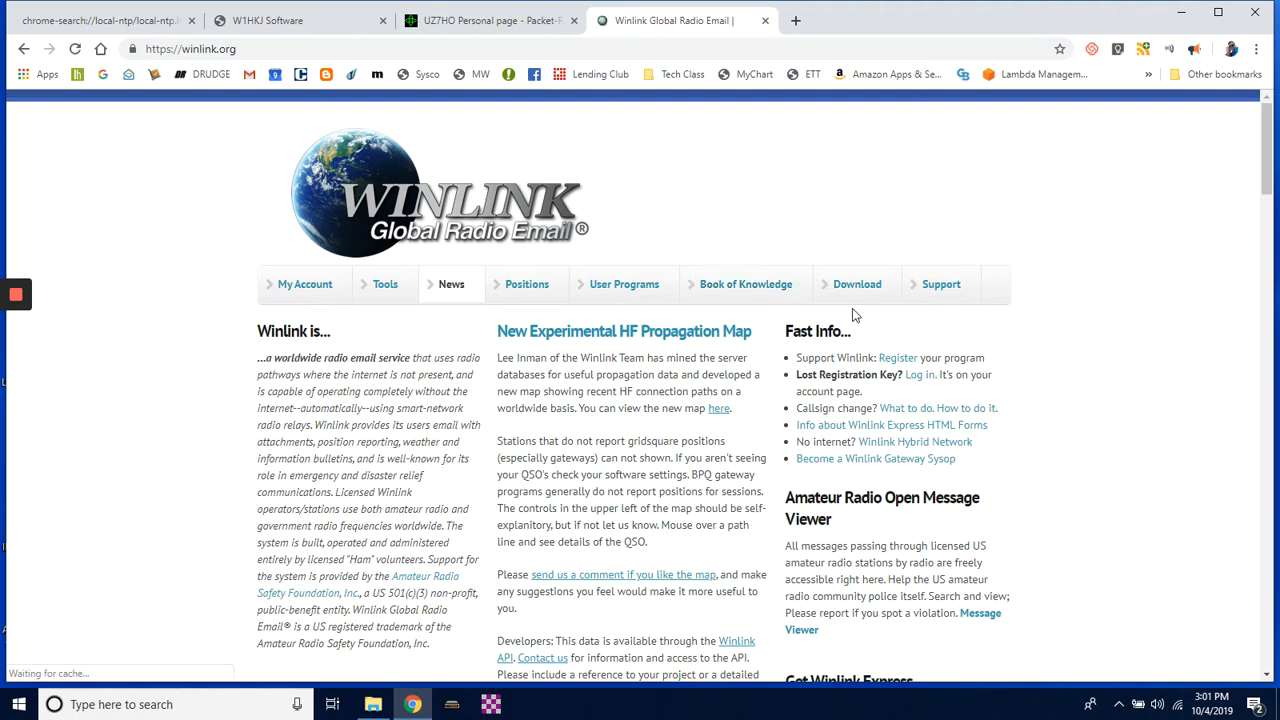
click(867, 293)
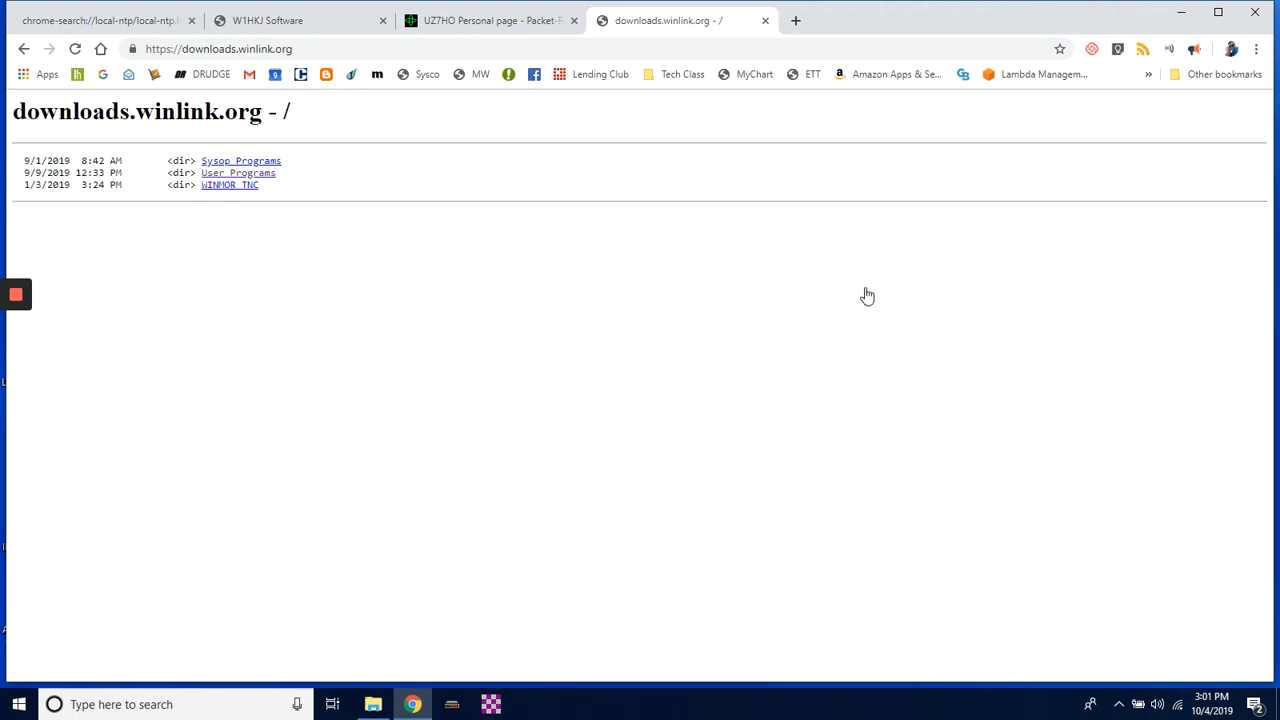
click(241, 177)
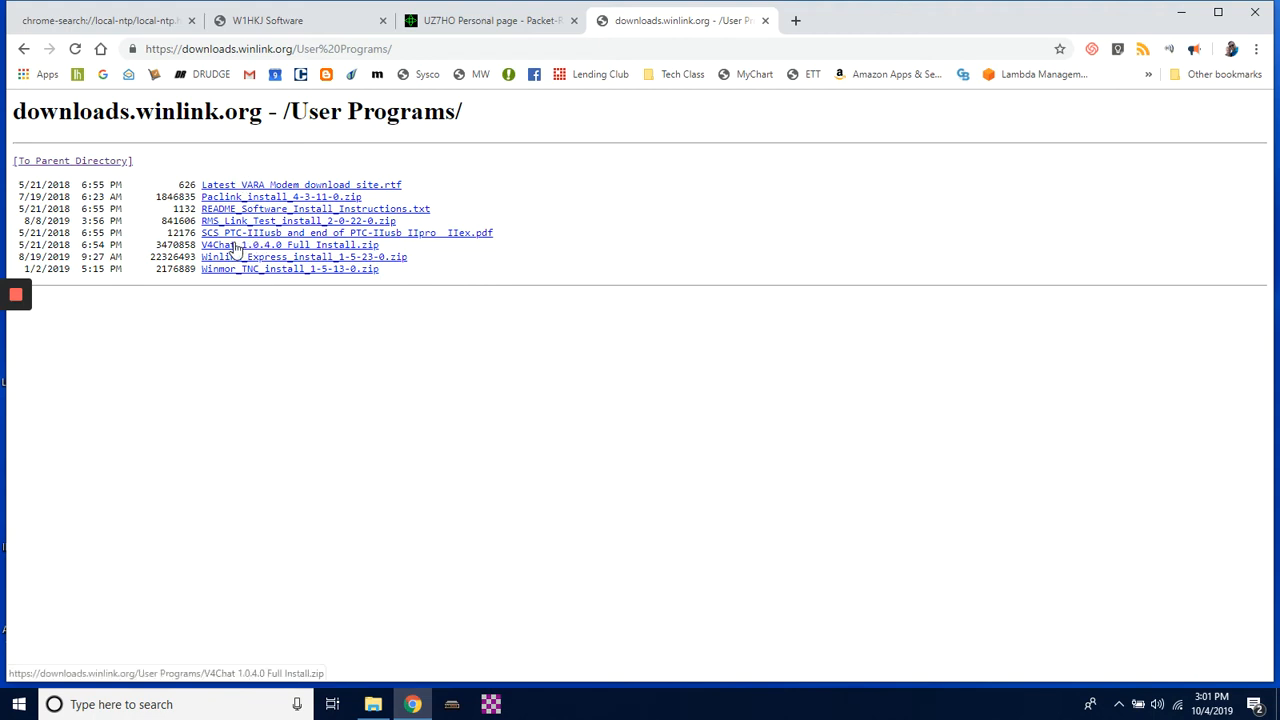